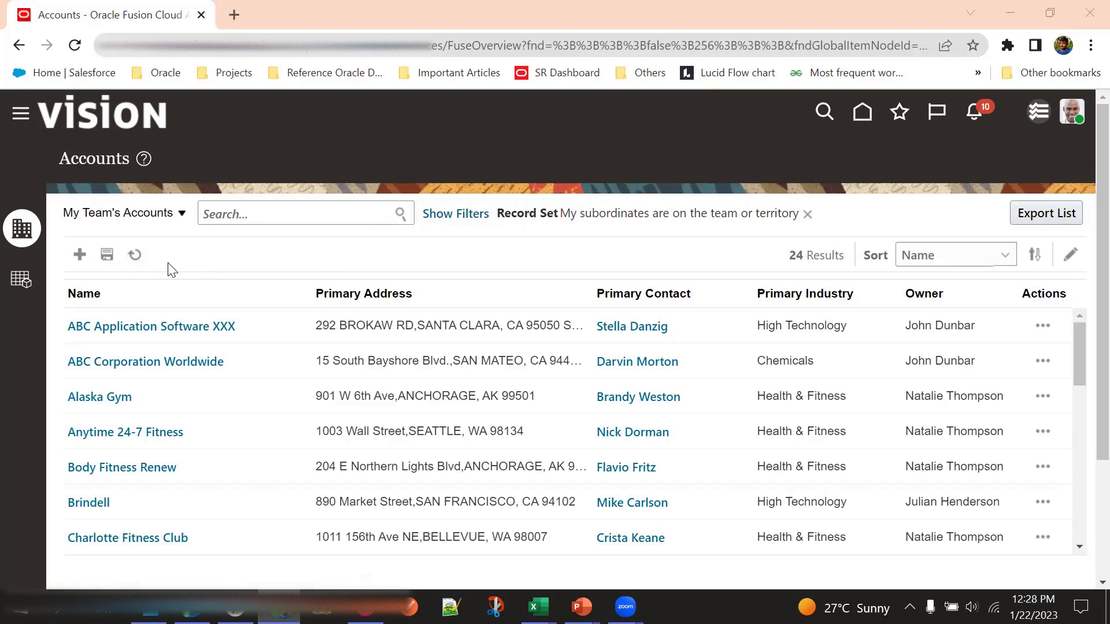
- Create a customer account named "Test Record Account" and save it, continuing to its full profile
left_click(79, 254)
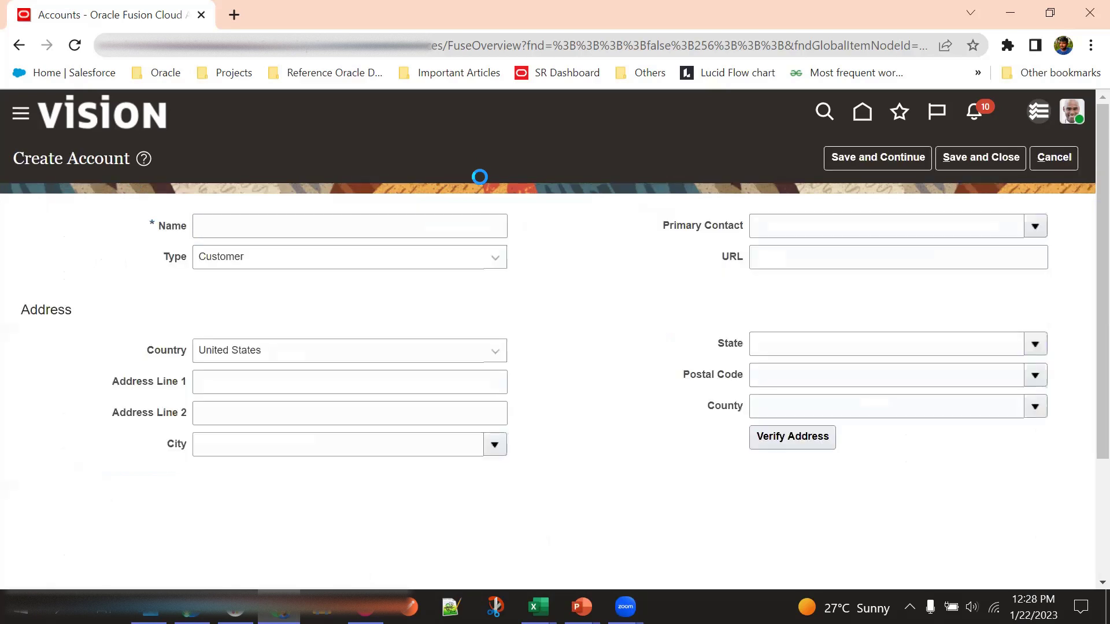
left_click(394, 228)
left_click(432, 184)
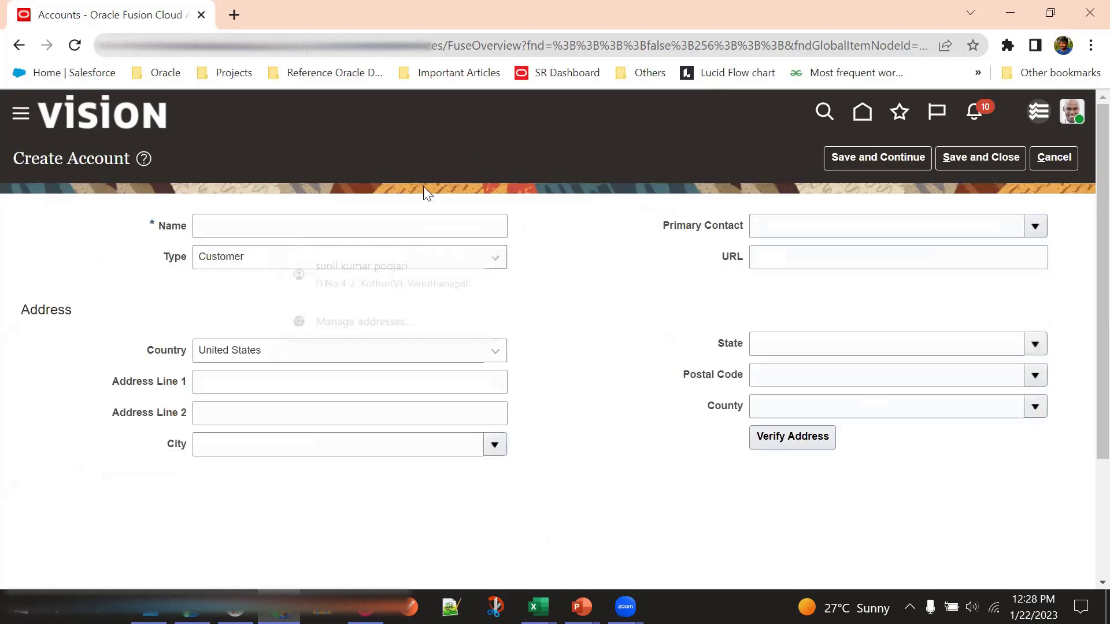
left_click(376, 224)
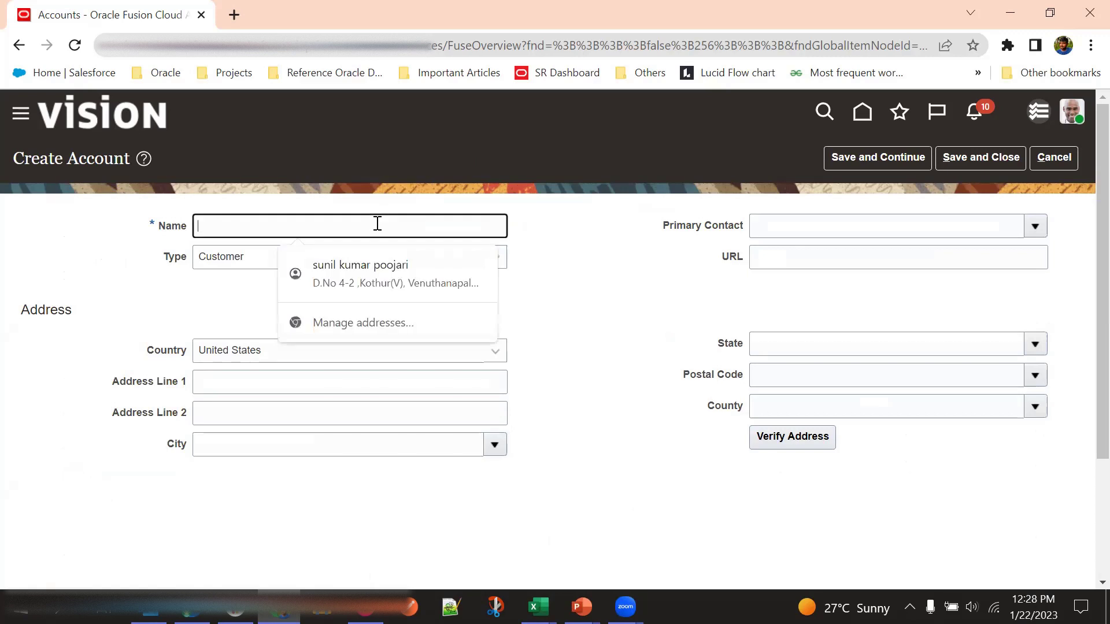
type("TestPat")
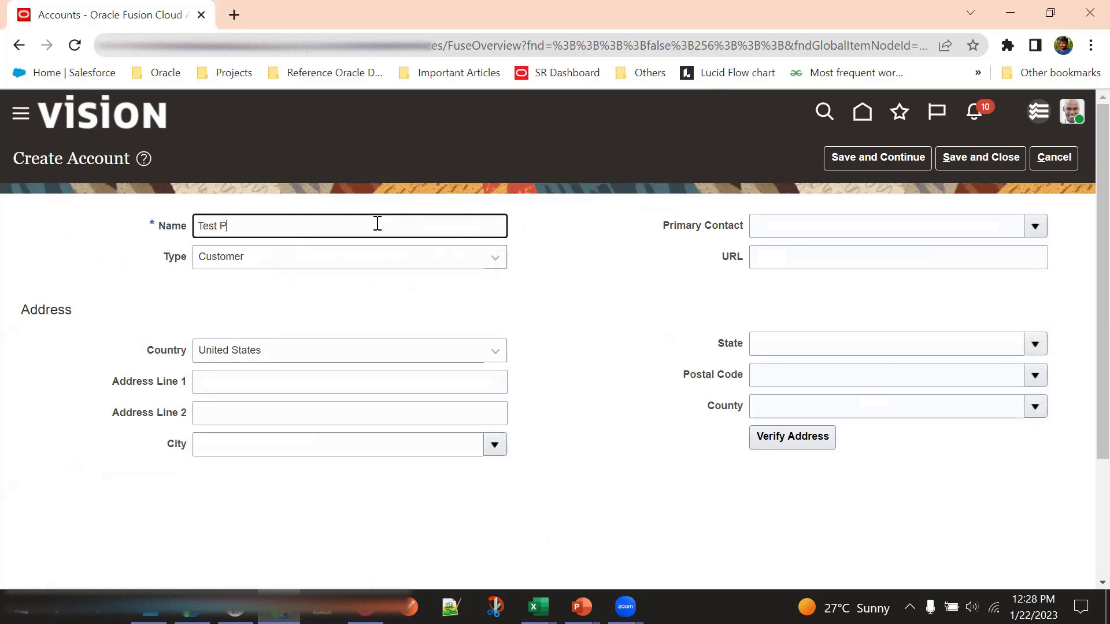
key("BackSpace")
key("BackSpace")
key("BackSpace")
type("Record Account")
left_click(609, 273)
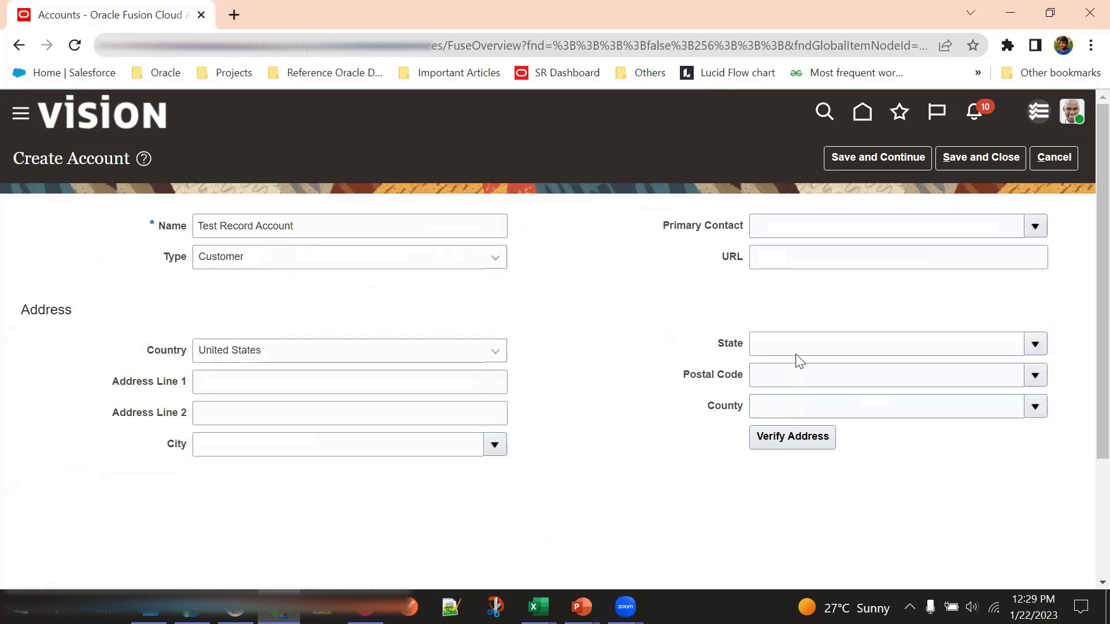
left_click(867, 158)
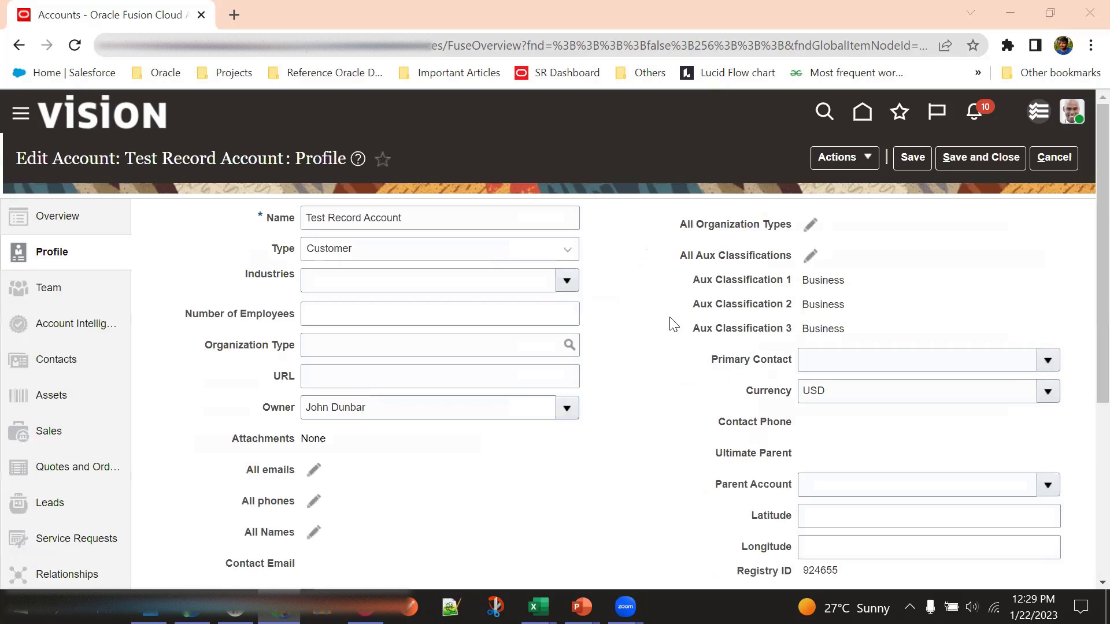
- Copy the new account's Registry ID from its profile
scroll(528, 330, "down", 3)
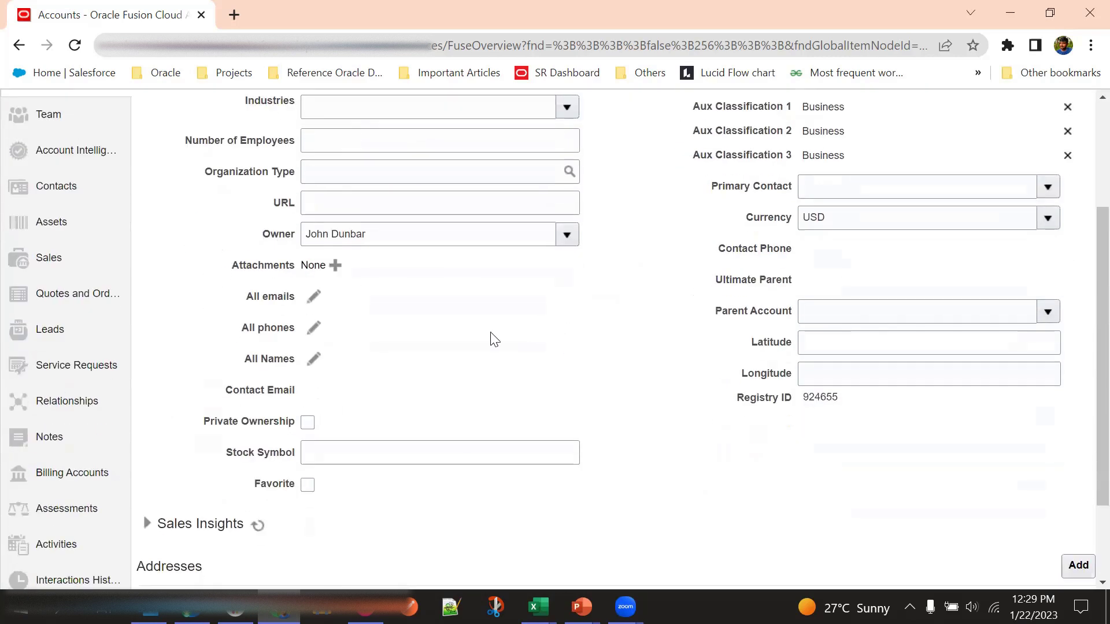
scroll(544, 362, "up", 1)
scroll(761, 493, "up", 2)
scroll(820, 483, "down", 1)
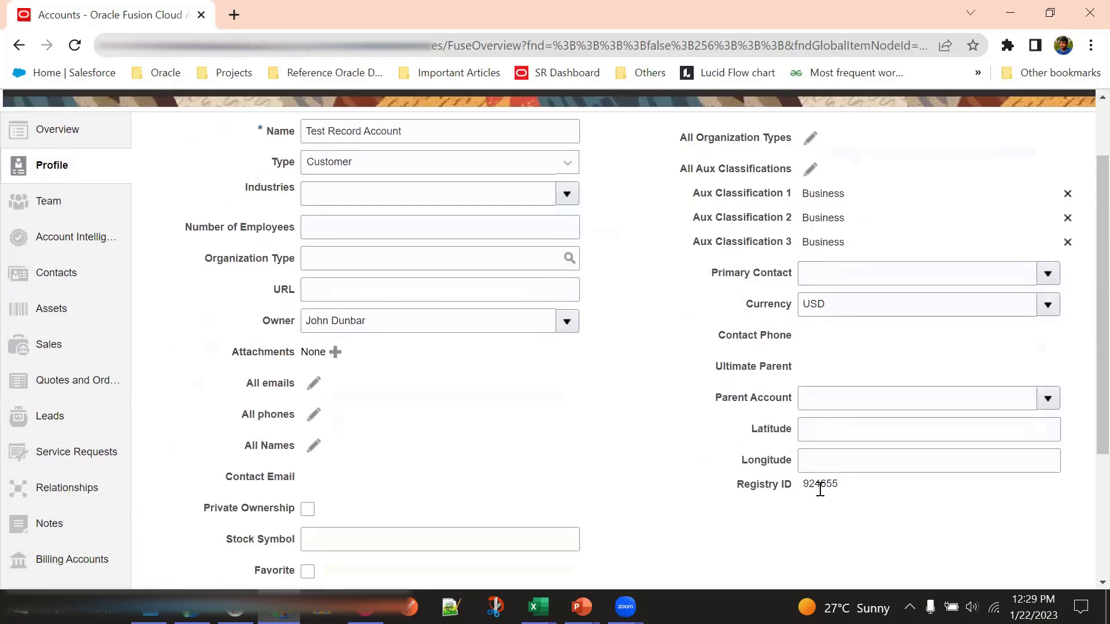
double_click(822, 487)
key("ctrl+c")
scroll(624, 457, "up", 2)
scroll(731, 449, "down", 2)
scroll(670, 454, "up", 2)
- Open the Organizations work area under Customer Data Management
left_click(19, 114)
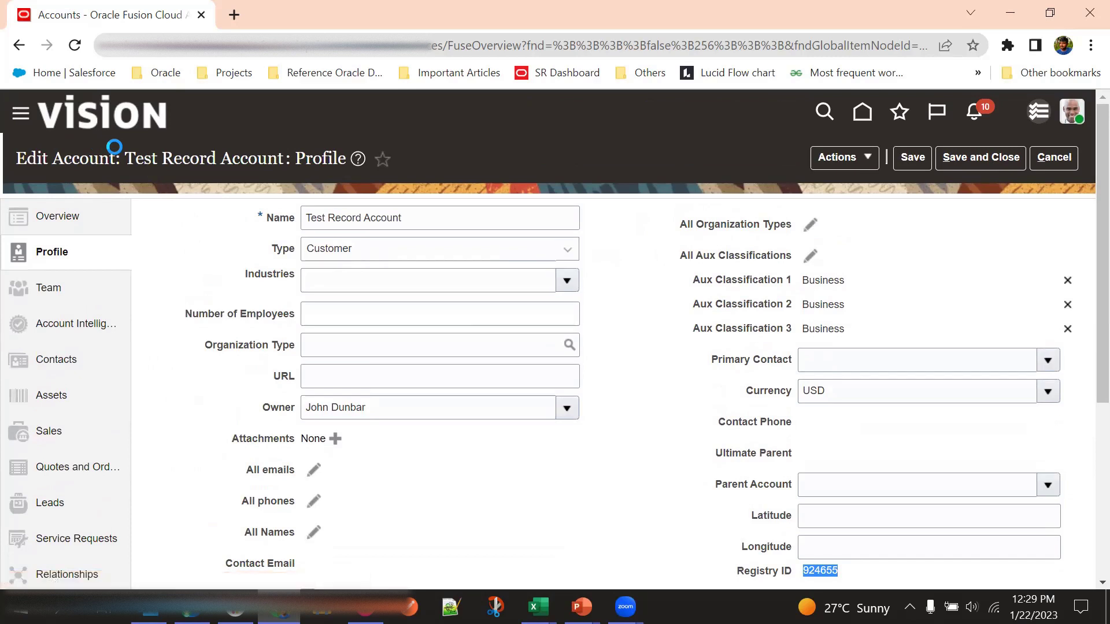
scroll(147, 249, "down", 7)
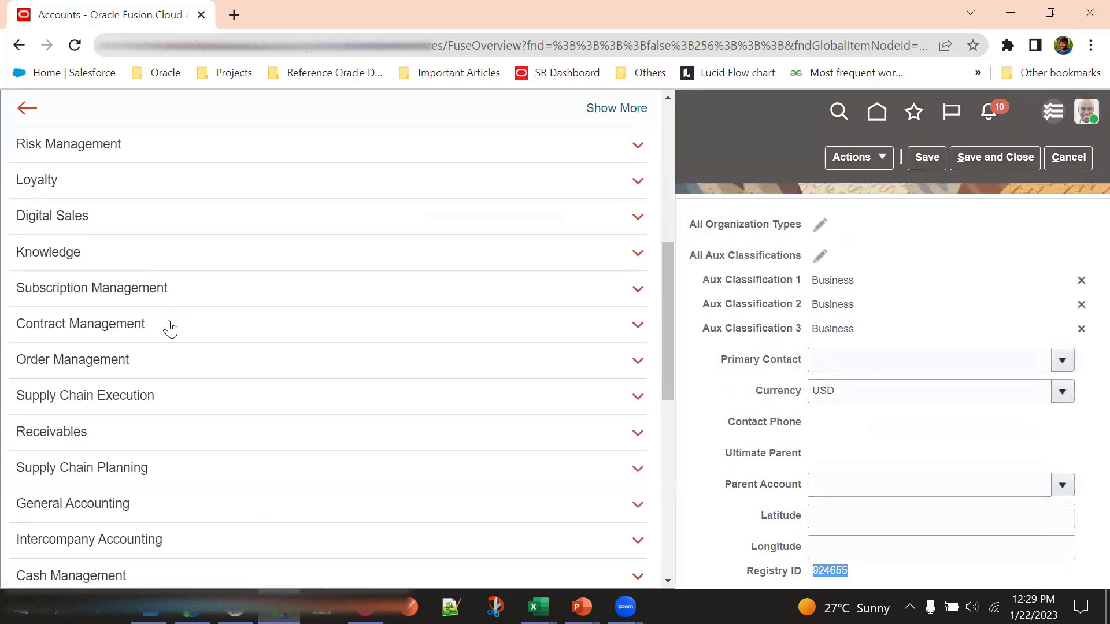
scroll(150, 352, "down", 5)
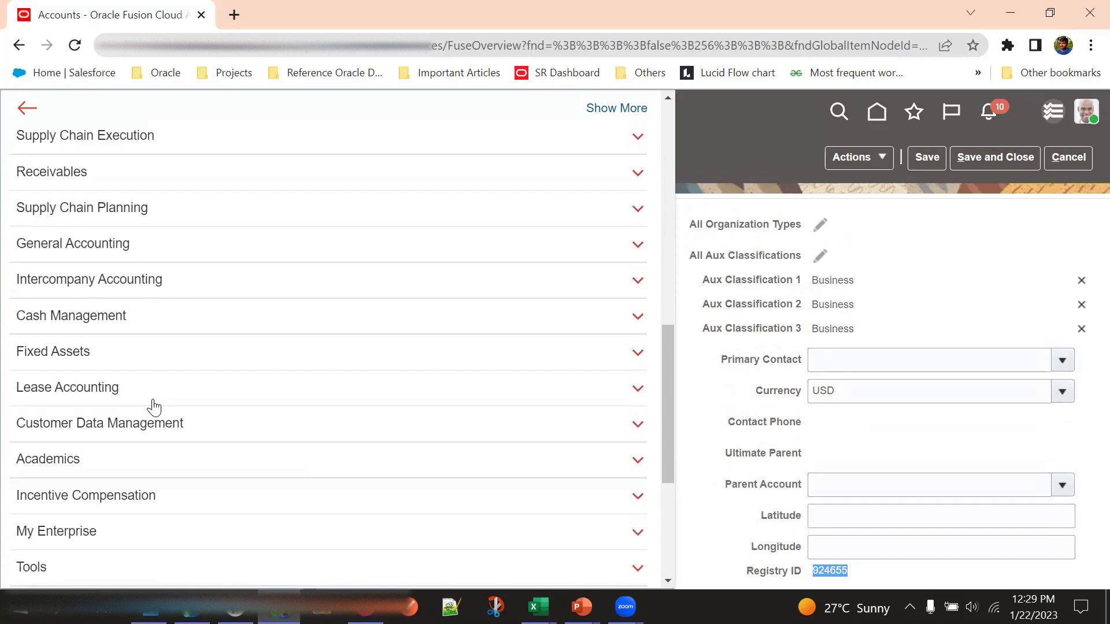
left_click(163, 425)
scroll(154, 439, "down", 3)
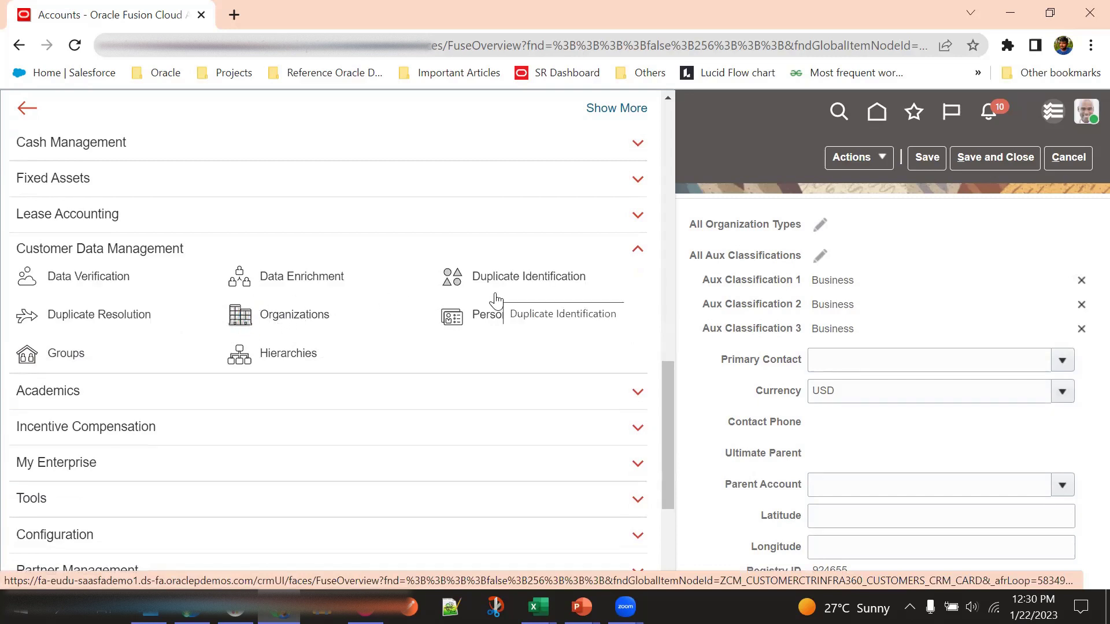
left_click(325, 318)
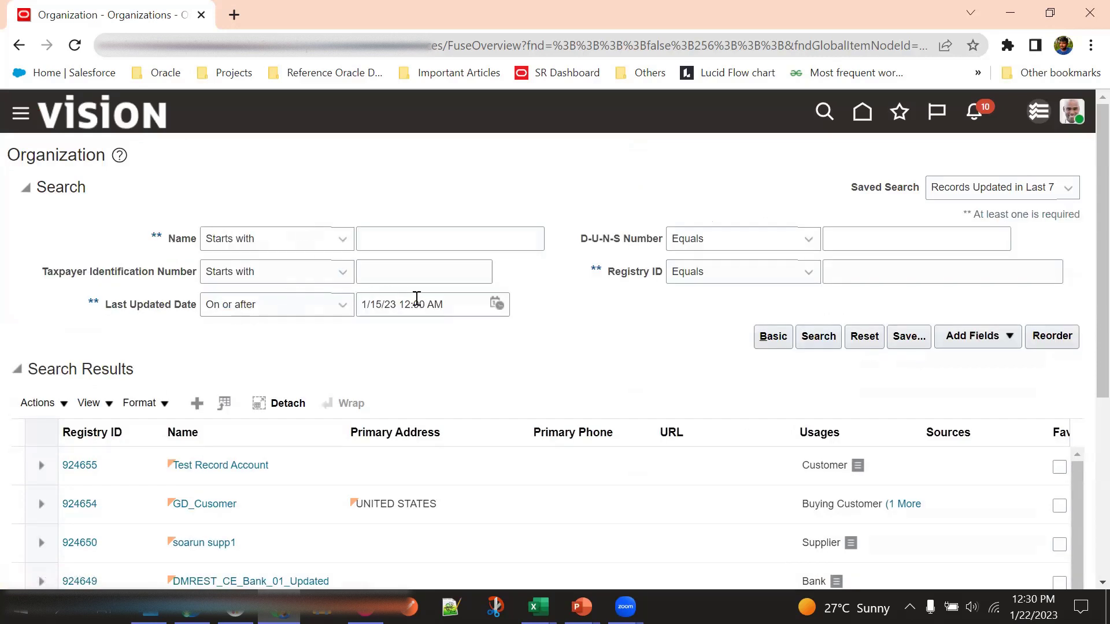
- Search organizations by the copied Registry ID and open the Test Record Account organization
left_click(980, 261)
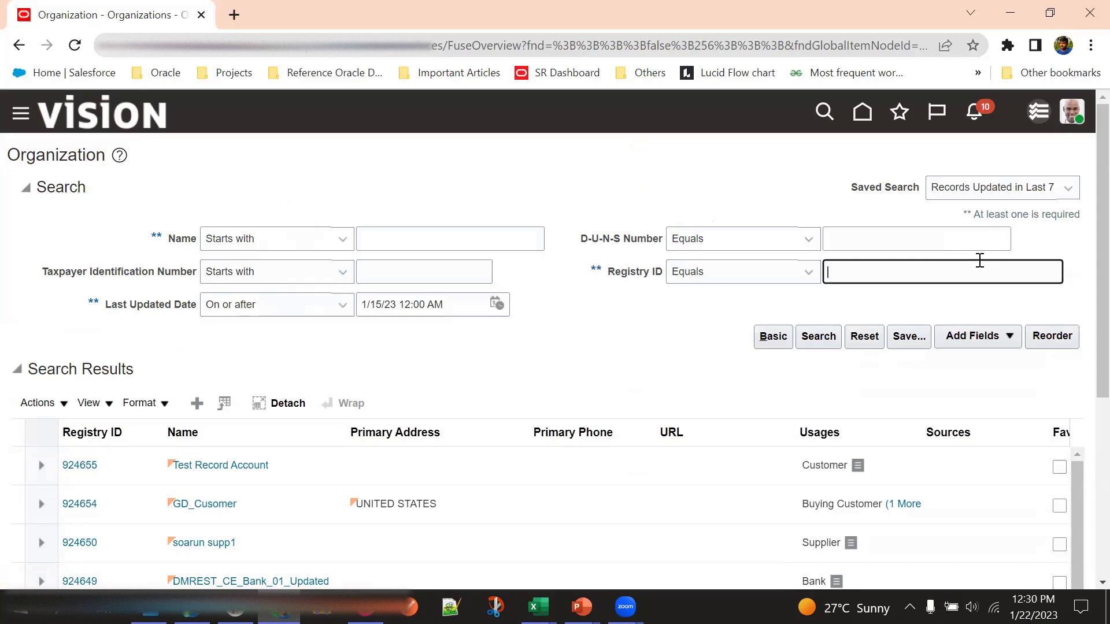
key("ctrl+v")
left_click(817, 336)
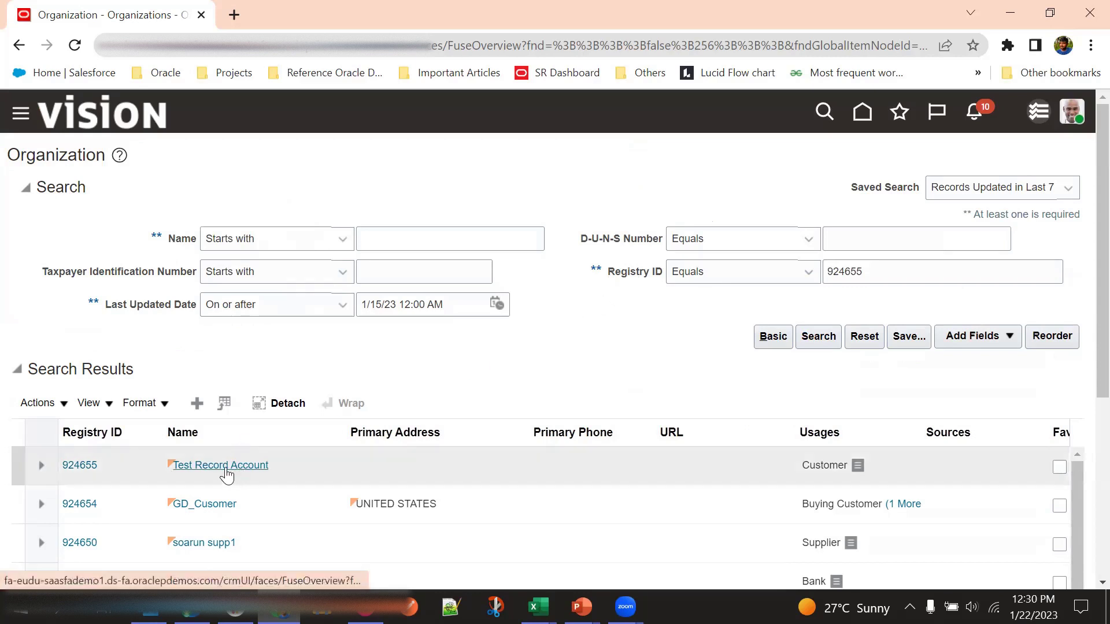
left_click(82, 469)
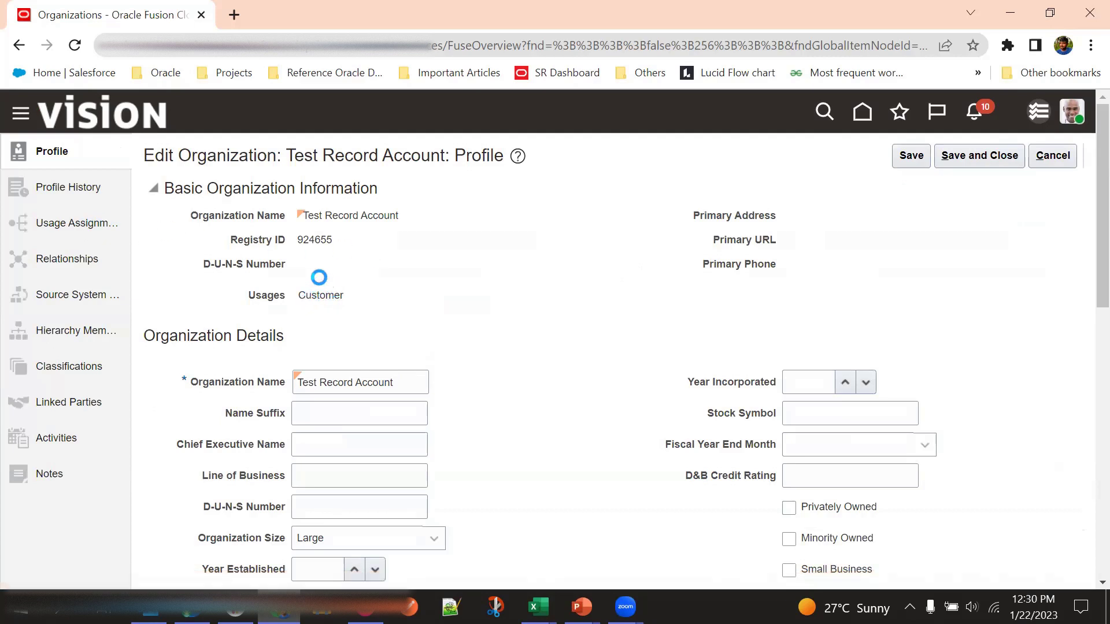
- Examine the code, name and type of the organization's existing Customer usage assignment
scroll(277, 318, "down", 1)
mouse_move(268, 344)
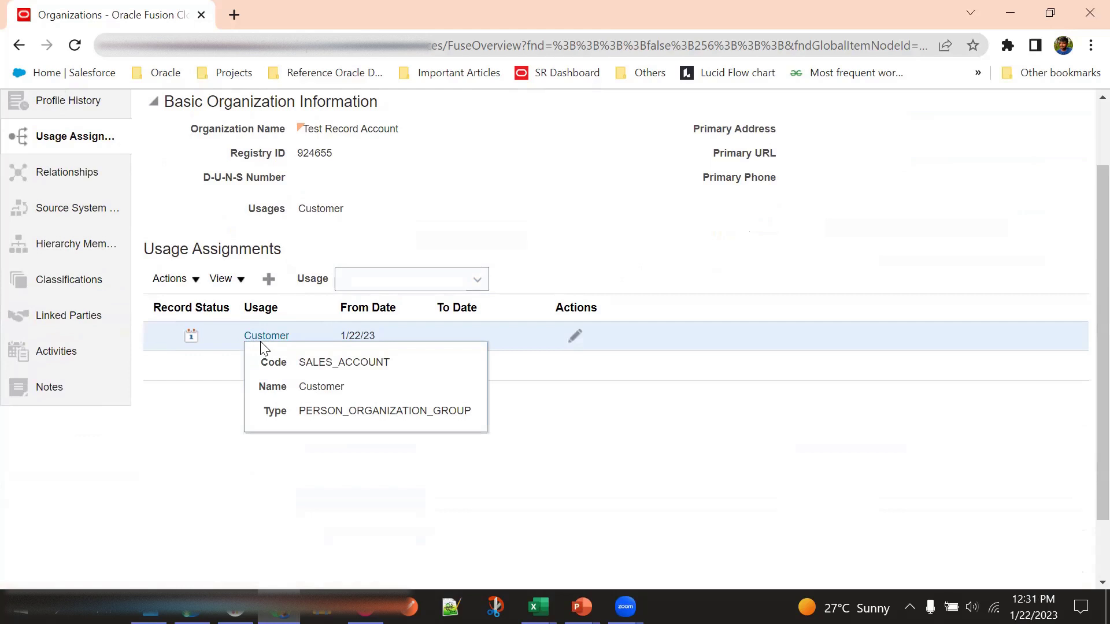
left_click(291, 326)
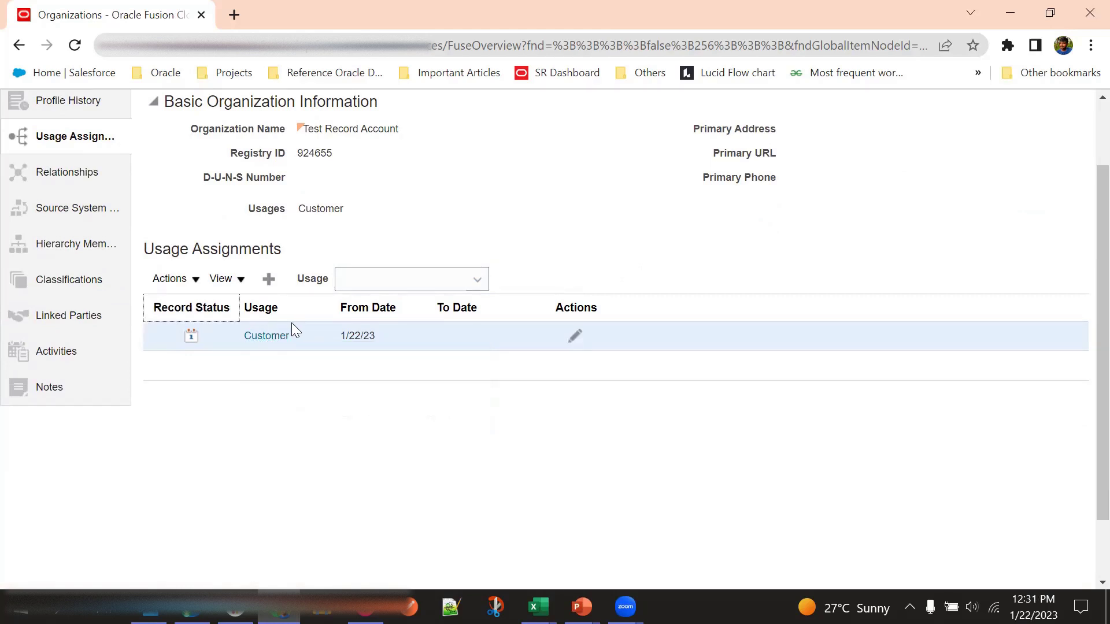
mouse_move(281, 344)
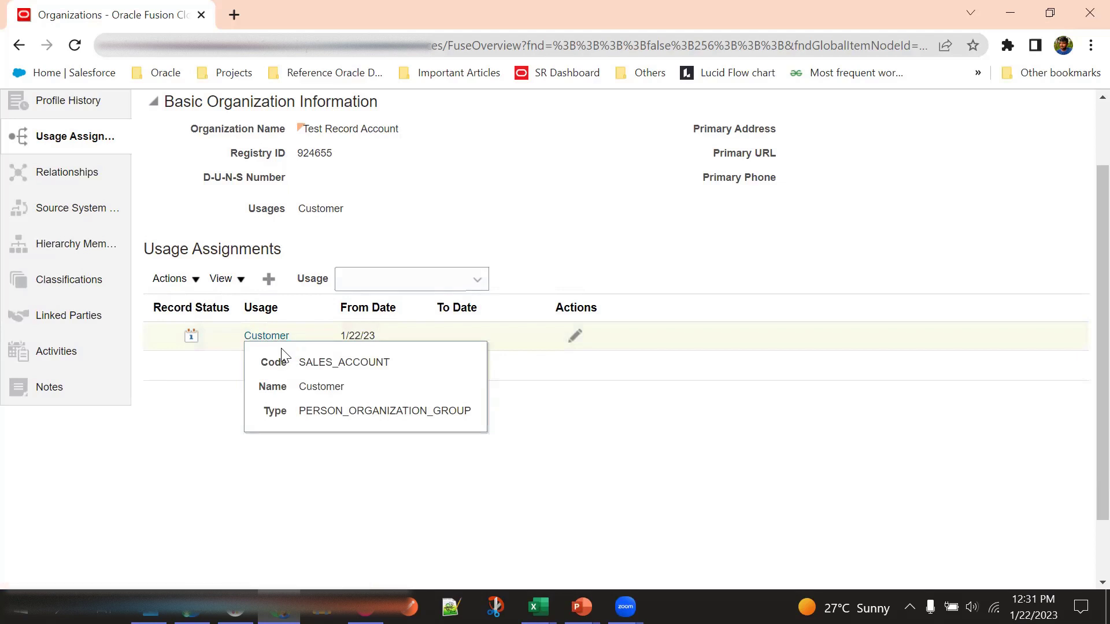
left_click(286, 327)
- Add a usage assignment of External Payee to the organization and save the change
left_click(269, 279)
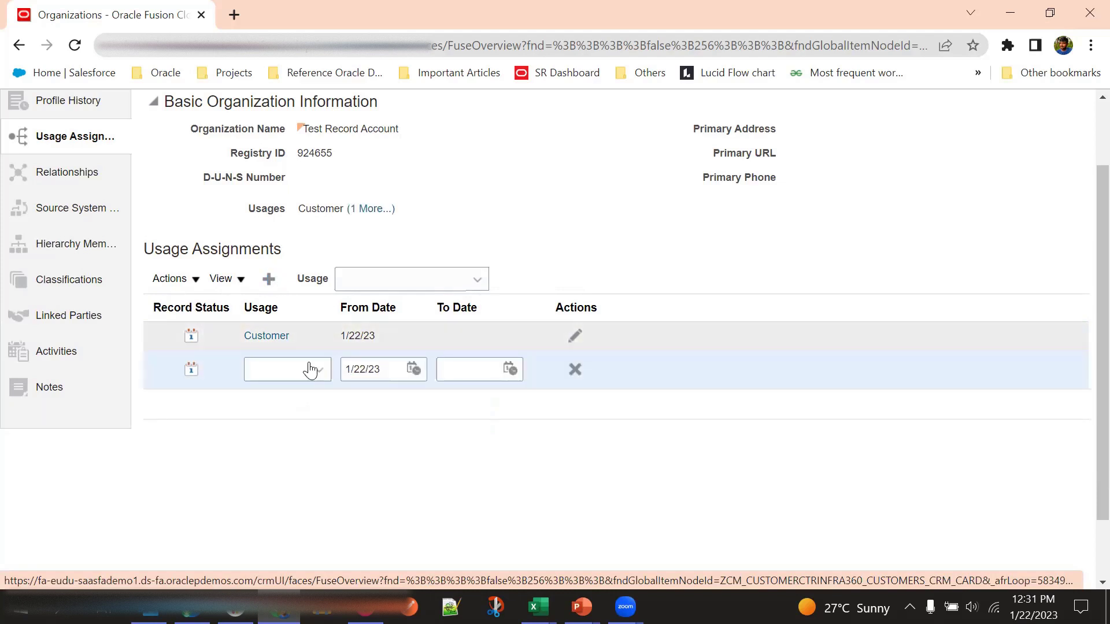
left_click(305, 370)
scroll(339, 223, "down", 3)
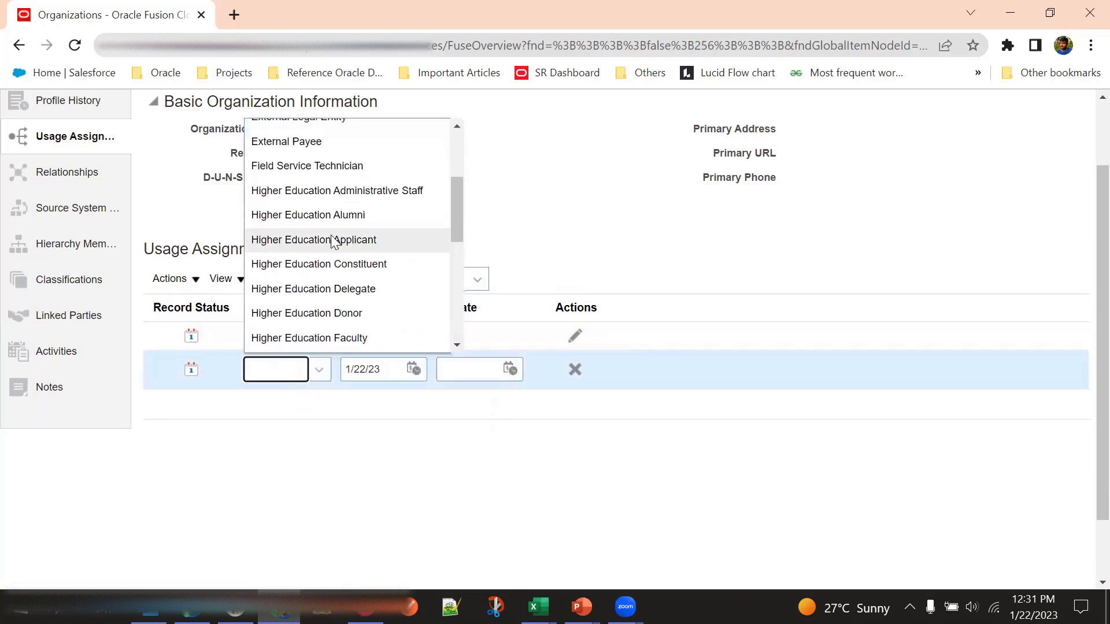
scroll(324, 228, "up", 3)
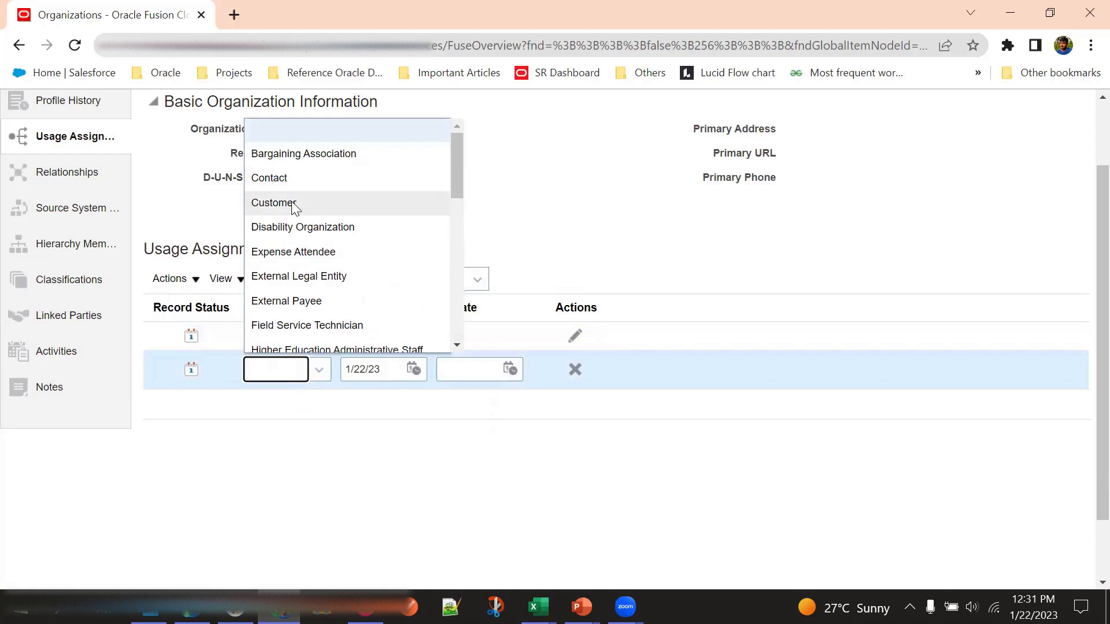
scroll(297, 218, "down", 8)
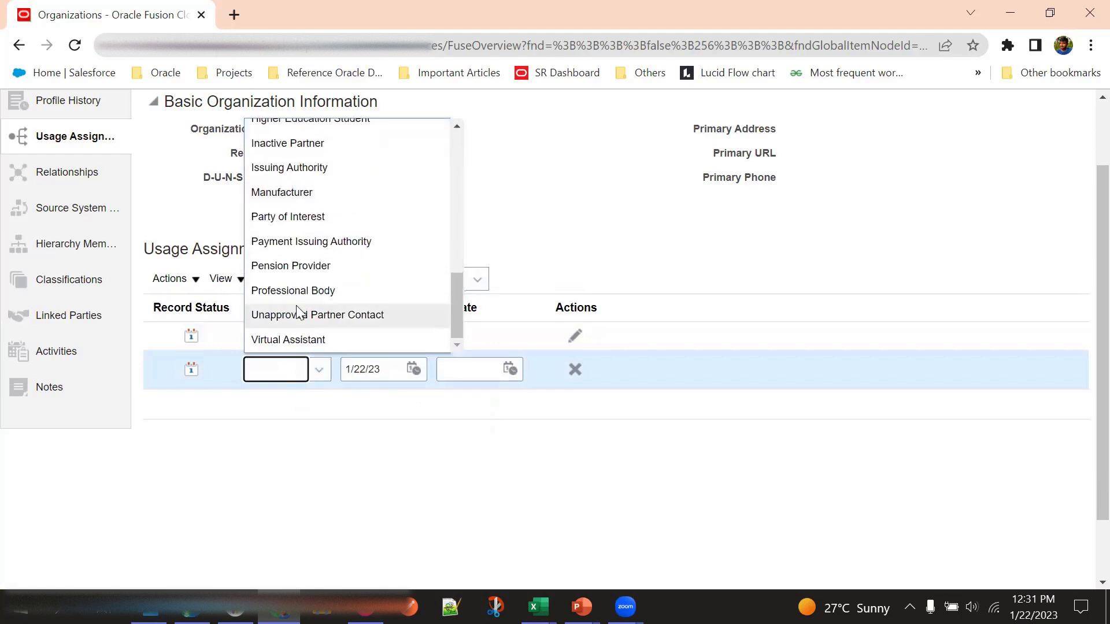
scroll(304, 247, "down", 1)
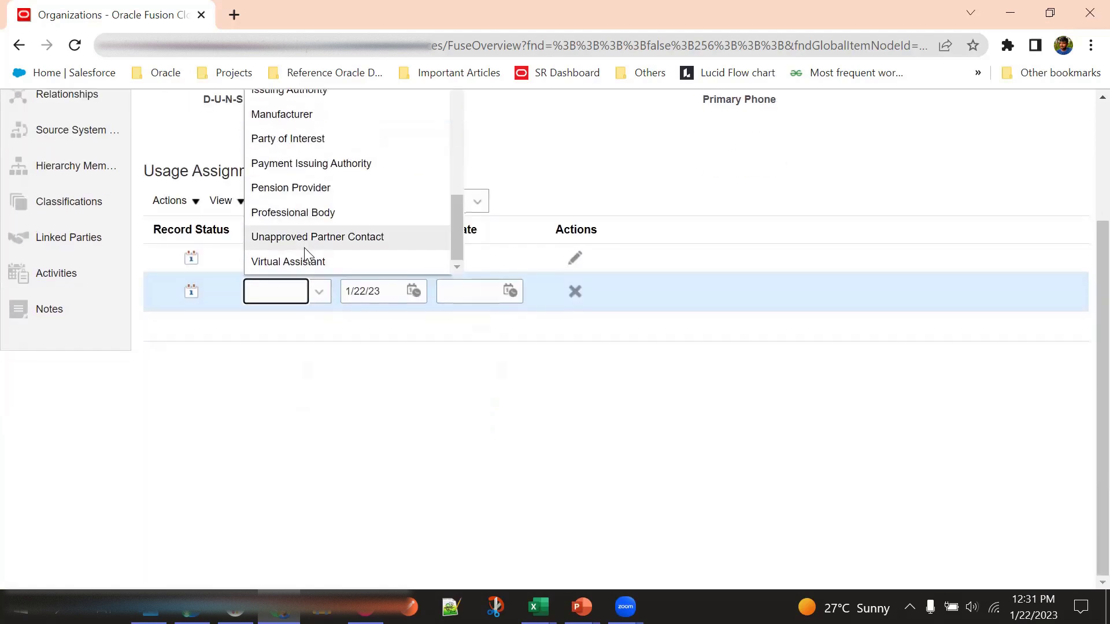
scroll(310, 255, "up", 5)
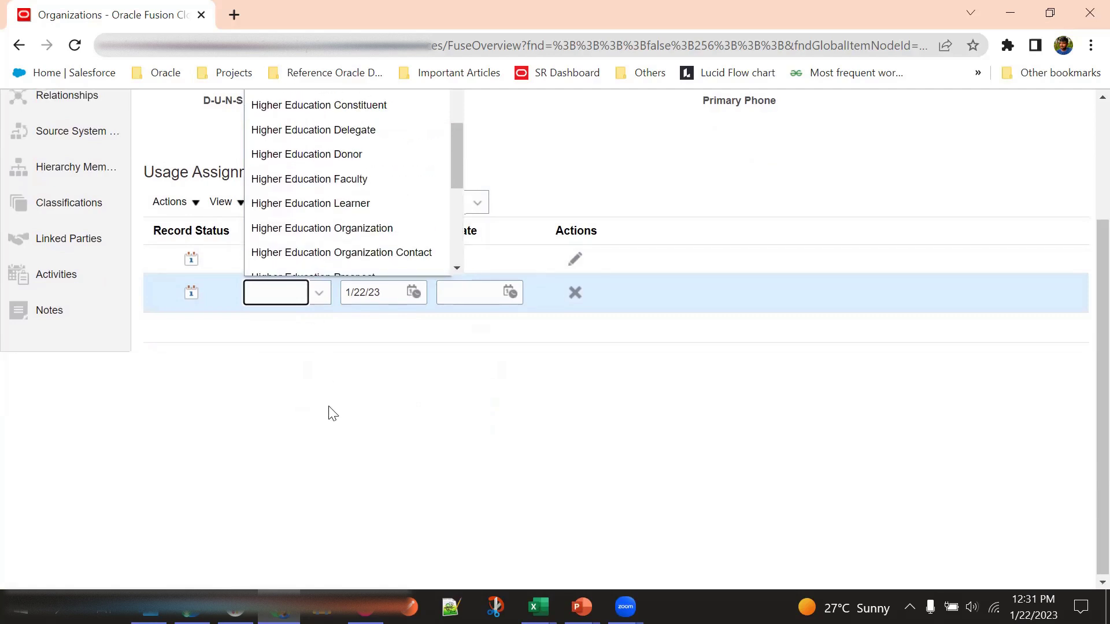
scroll(330, 411, "up", 2)
left_click(603, 373)
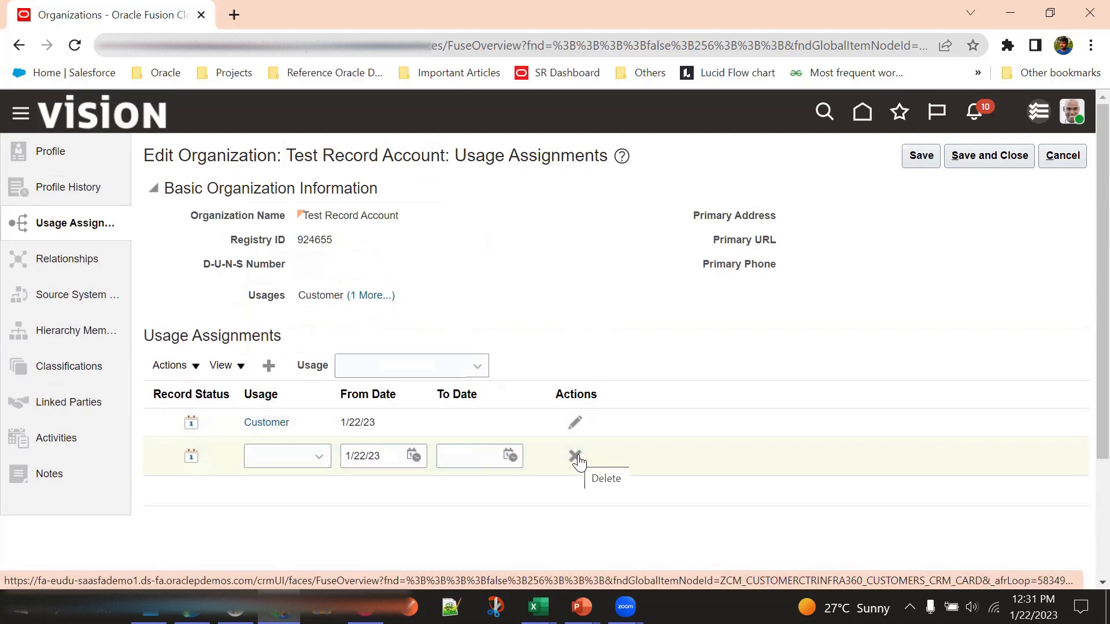
left_click(312, 459)
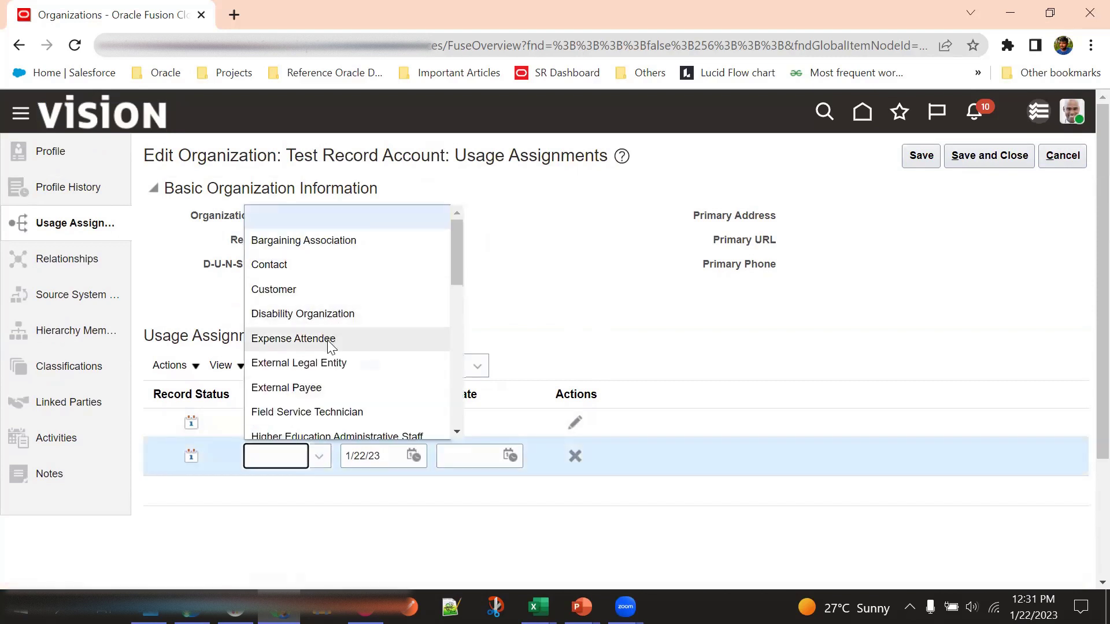
left_click(335, 387)
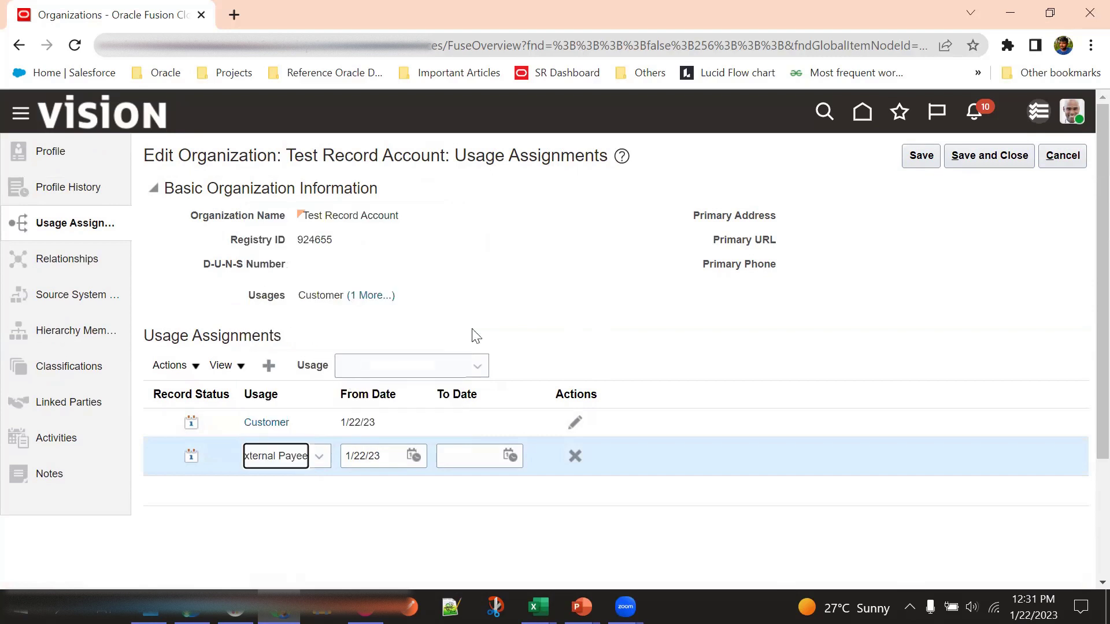
left_click(929, 151)
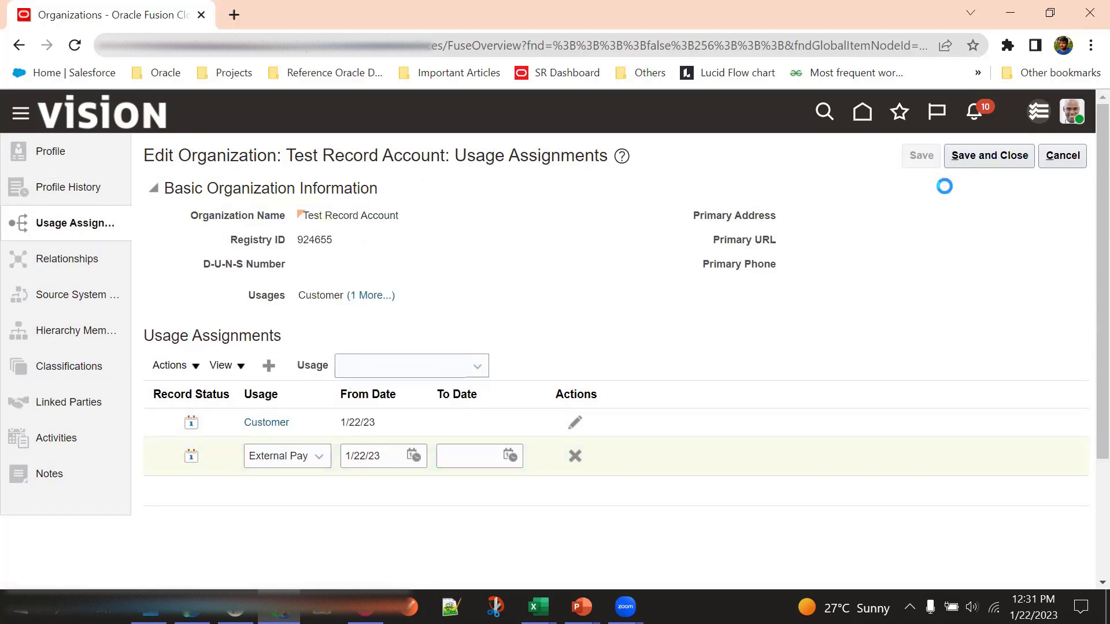
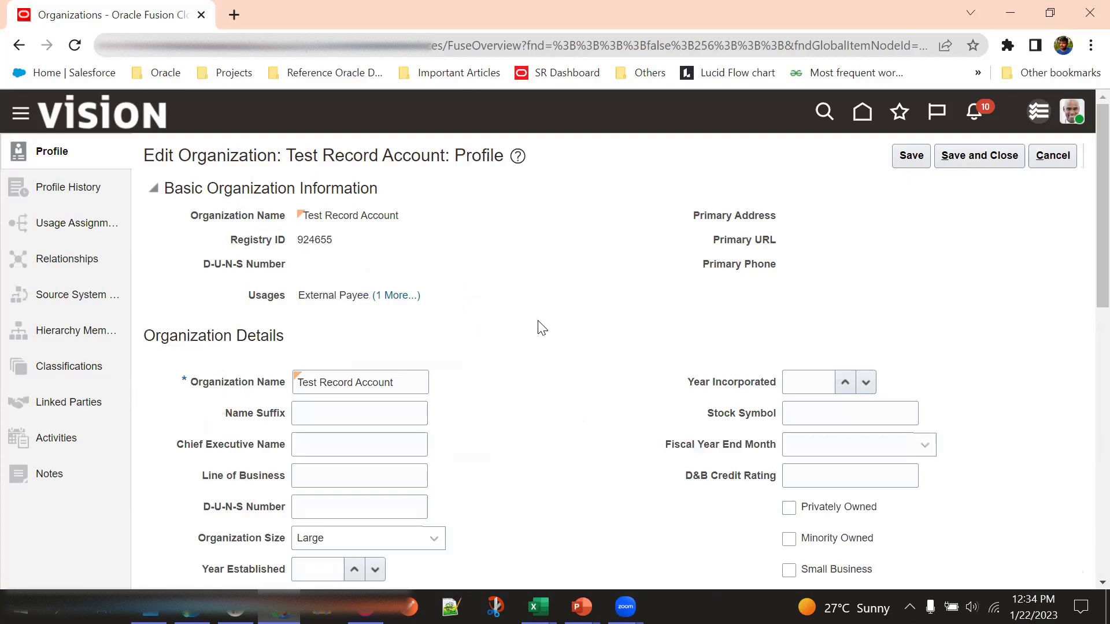
- Expand the Addresses section of the organization's profile and review its address, phone and email areas
scroll(549, 329, "down", 6)
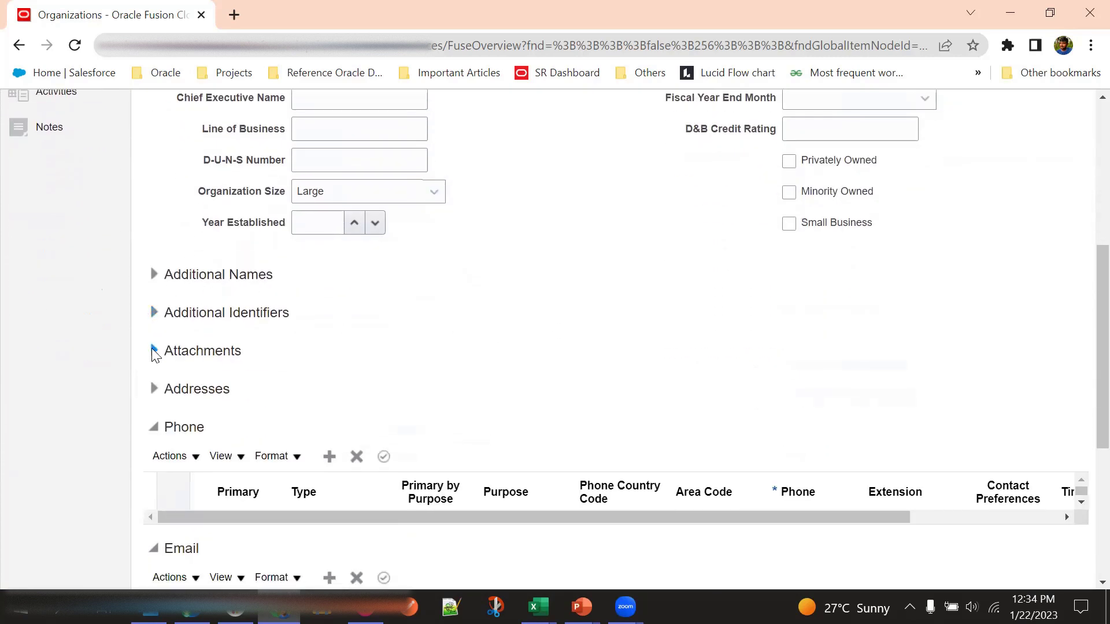
left_click(154, 388)
scroll(208, 352, "down", 1)
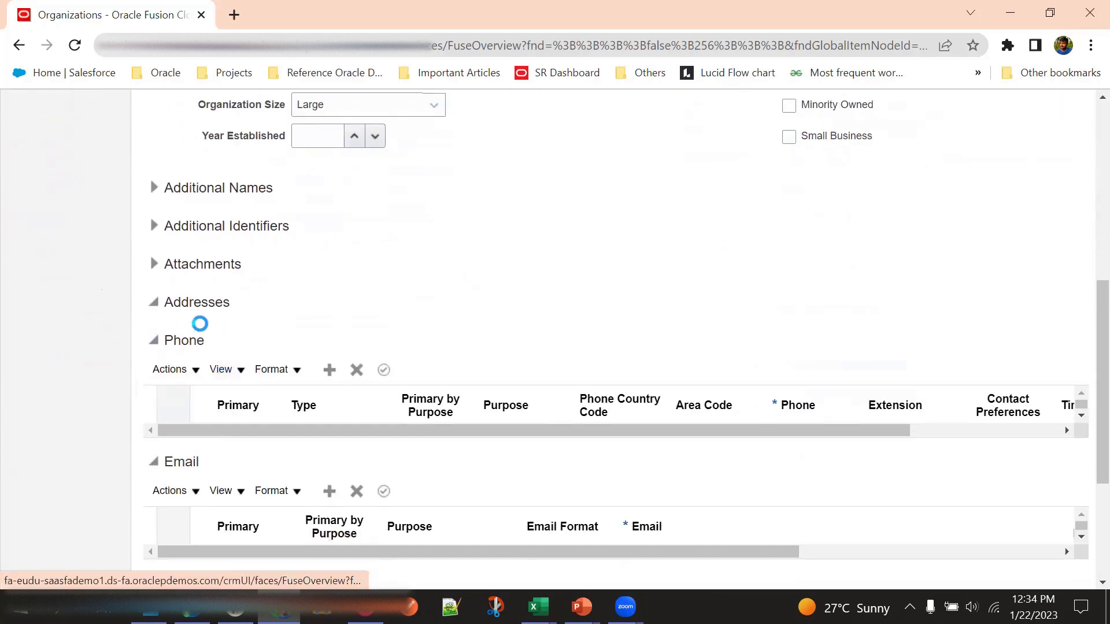
scroll(260, 318, "down", 1)
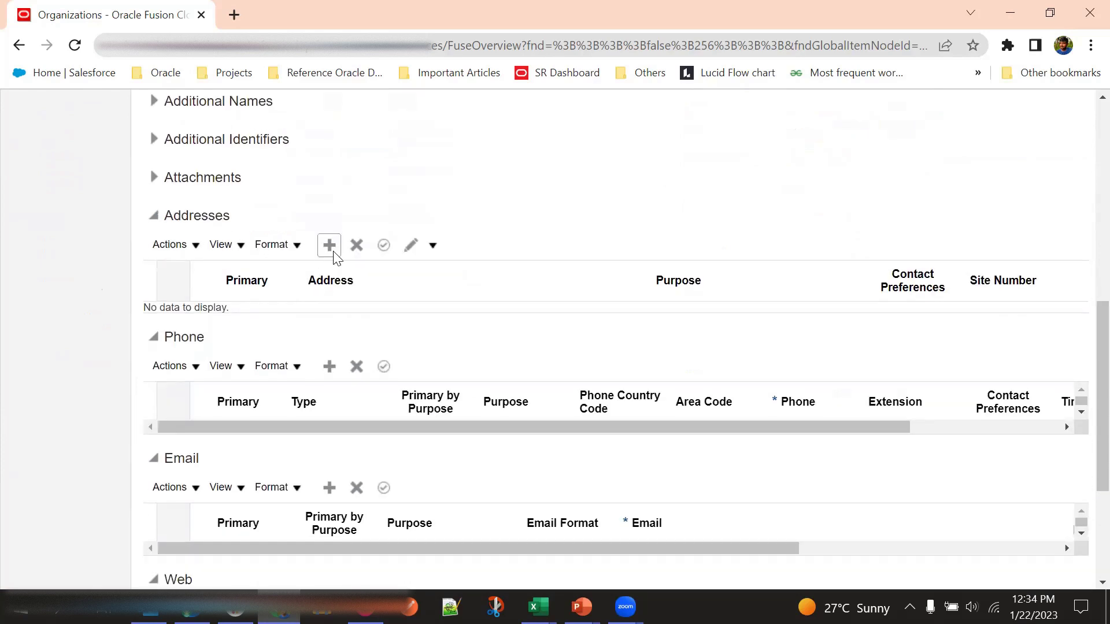
scroll(399, 313, "up", 1)
scroll(347, 347, "up", 1)
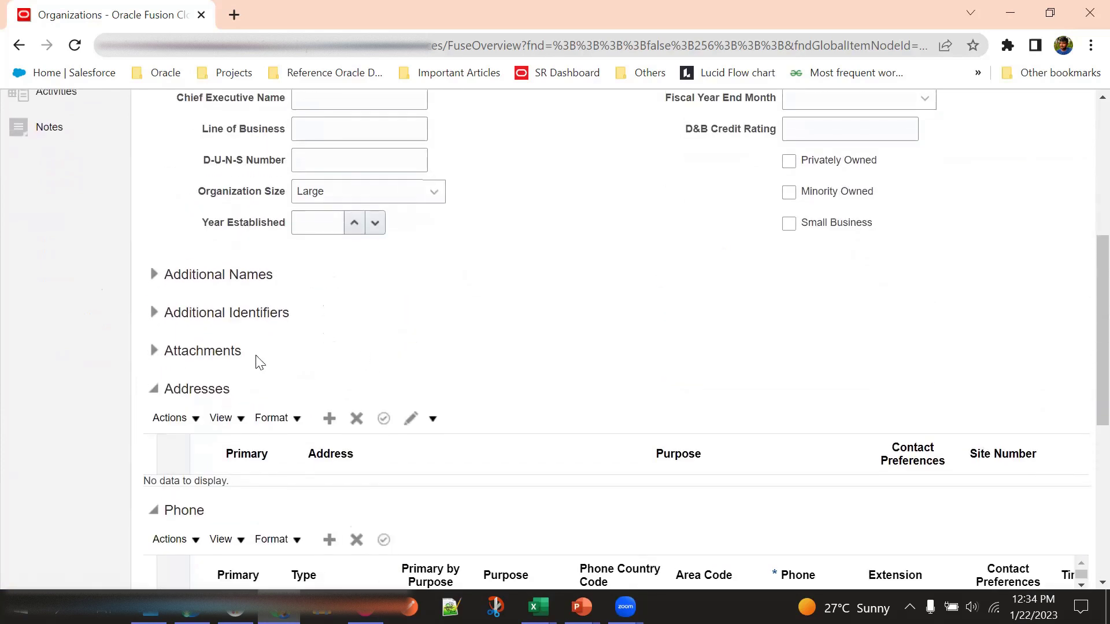
scroll(197, 314, "up", 2)
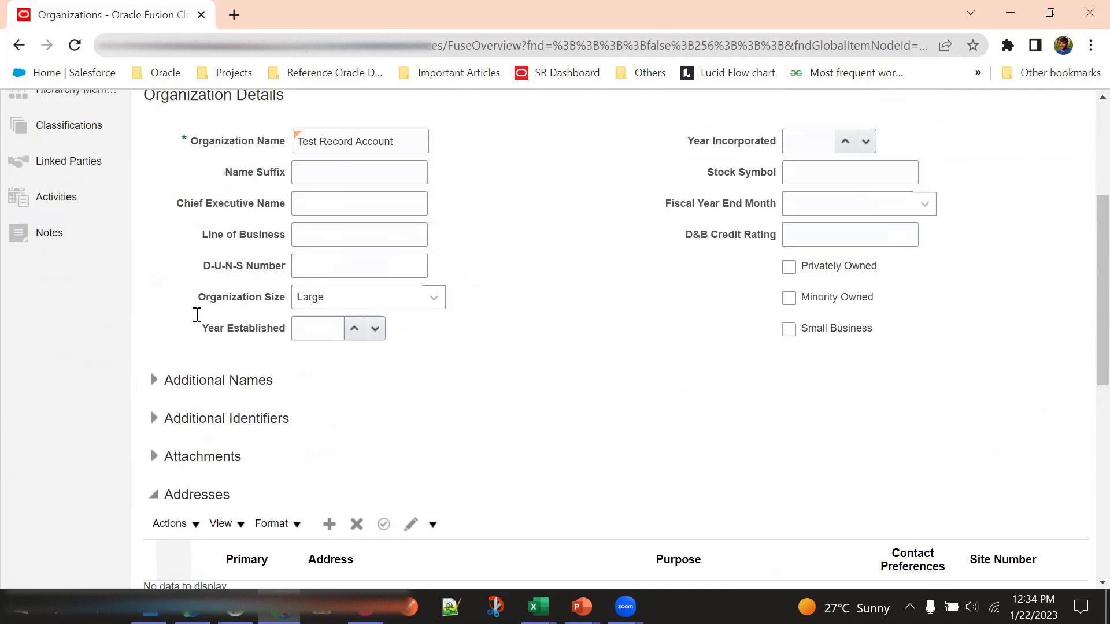
- Examine the organization profile's contact areas, from Addresses, Phone and Email through Web and Social Network, along with the collapsed sections above them
scroll(193, 298, "down", 2)
scroll(191, 306, "down", 5)
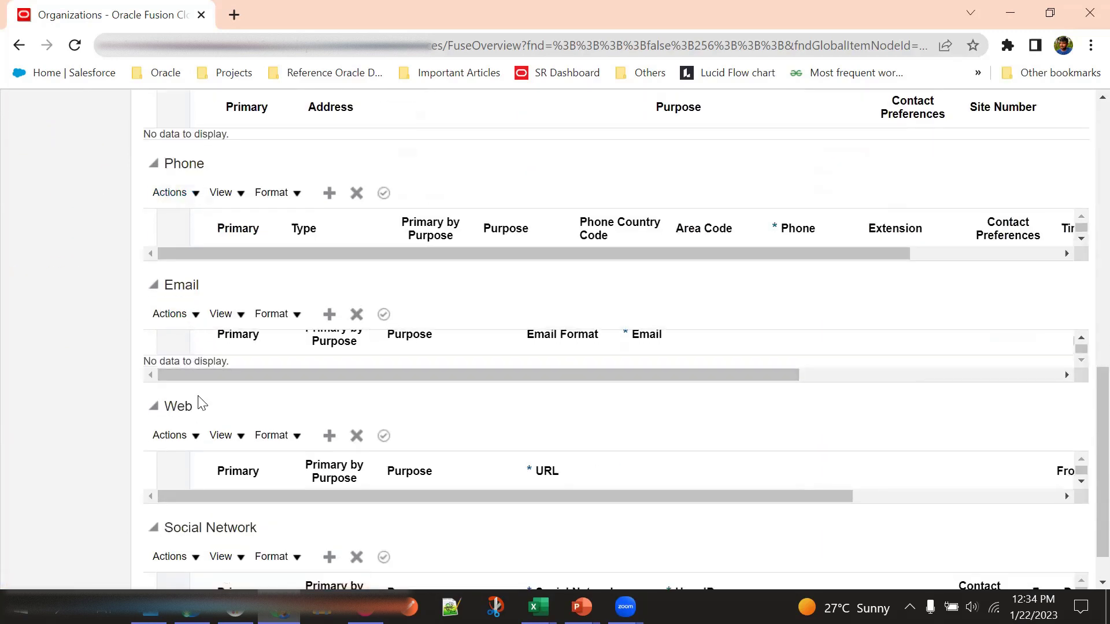
scroll(199, 416, "down", 1)
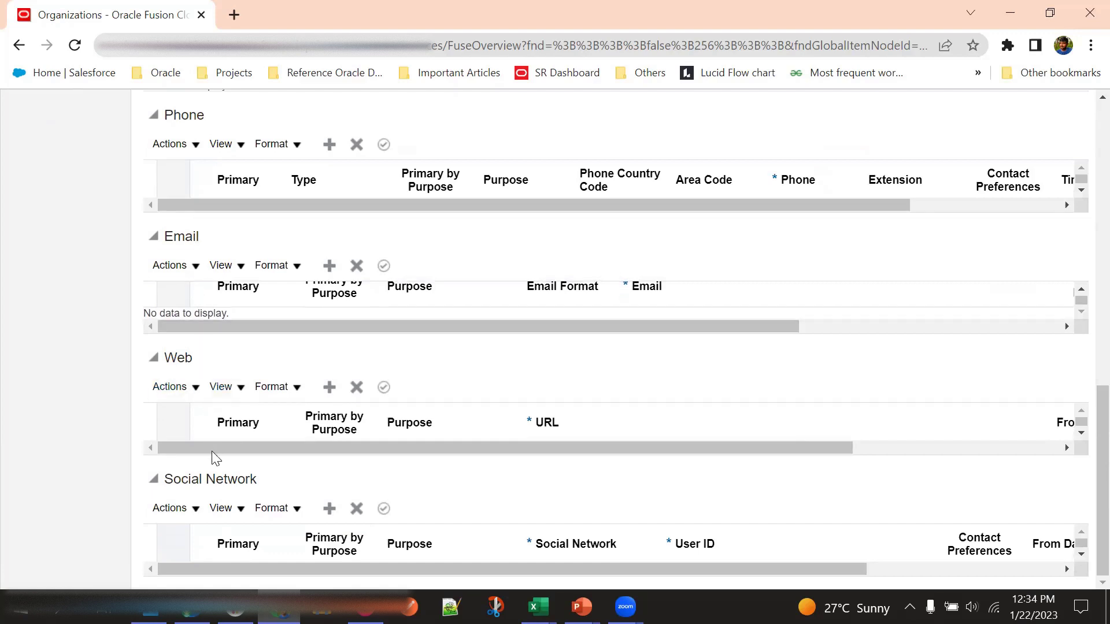
scroll(271, 443, "up", 2)
scroll(273, 446, "down", 2)
scroll(272, 430, "up", 8)
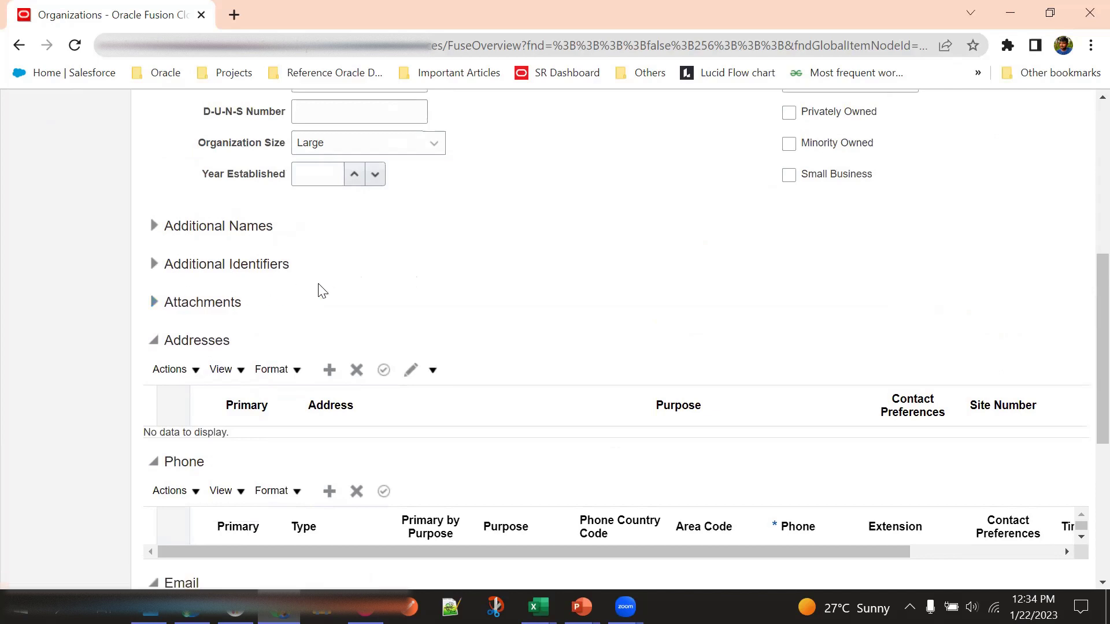
scroll(338, 290, "up", 2)
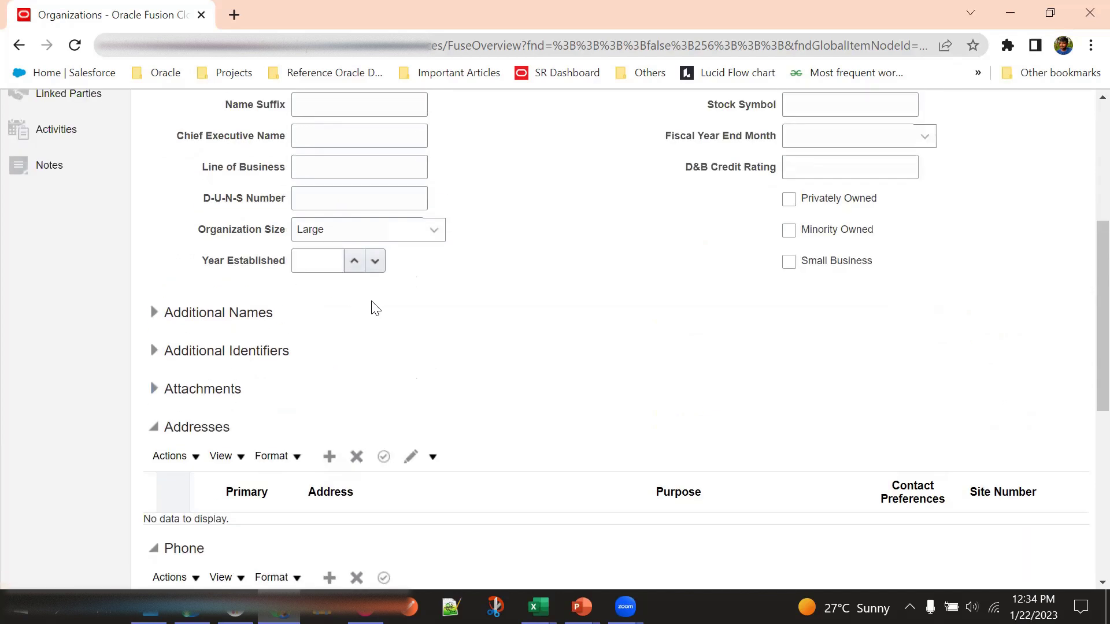
scroll(392, 314, "down", 4)
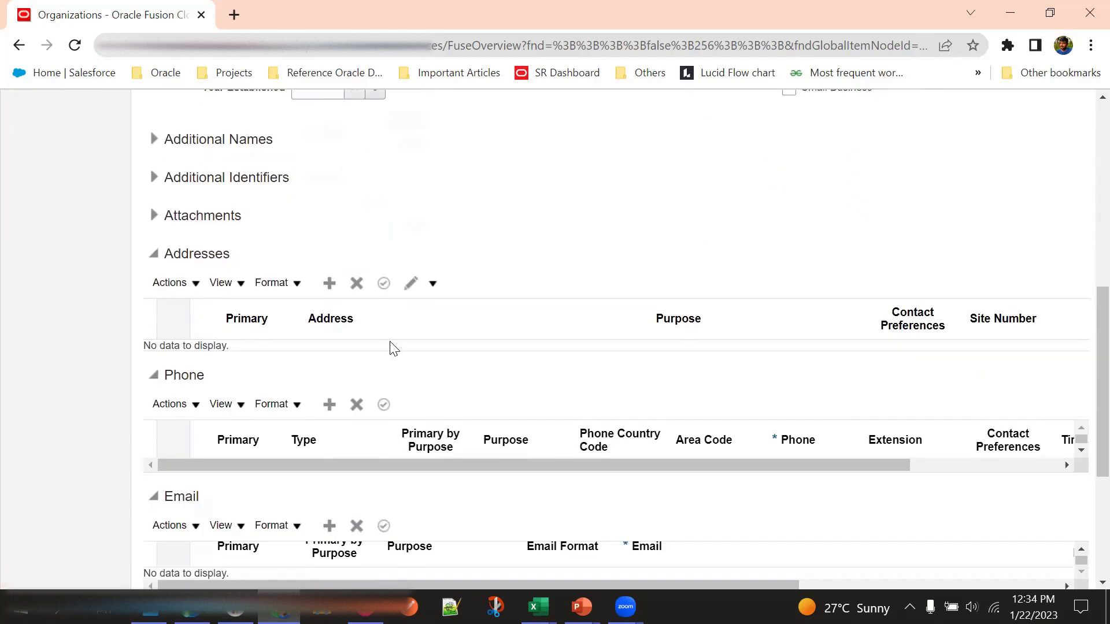
scroll(390, 334, "down", 2)
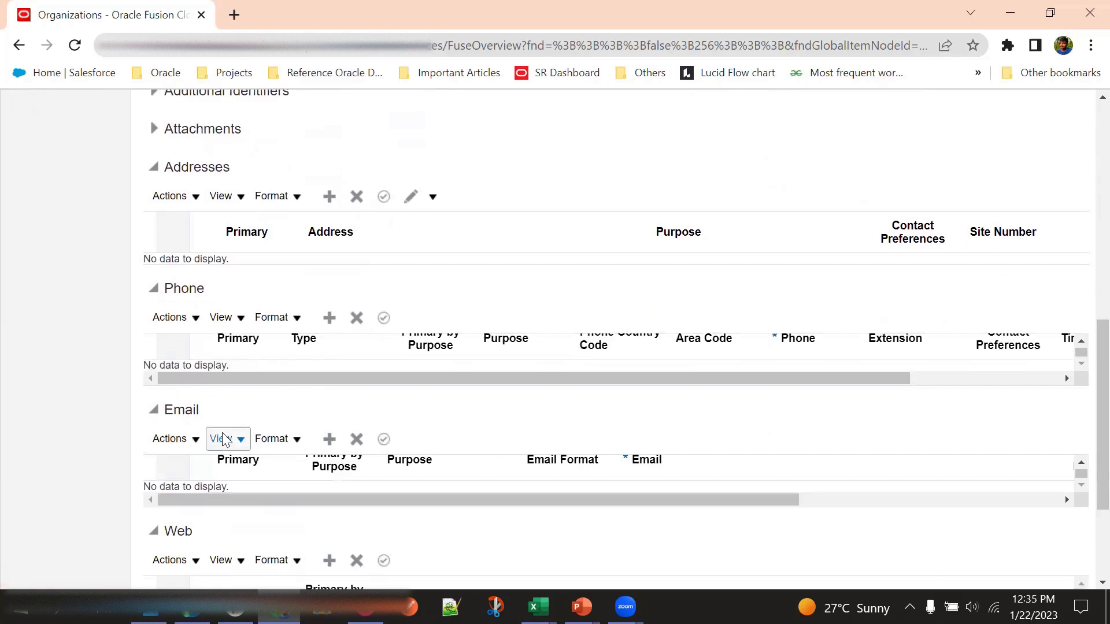
scroll(245, 411, "down", 2)
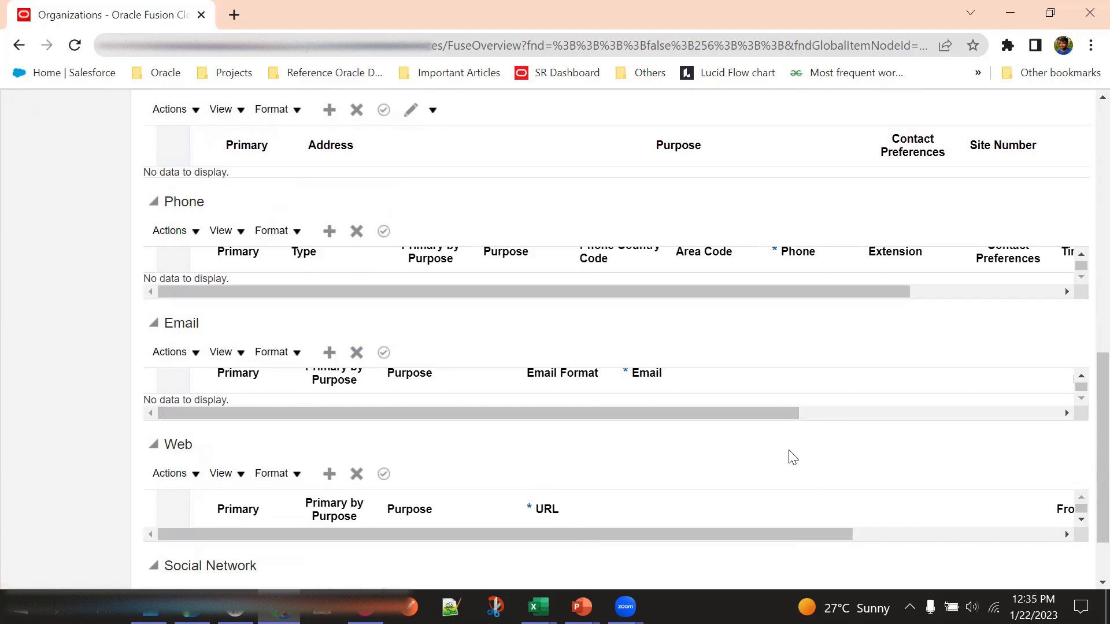
scroll(791, 454, "up", 2)
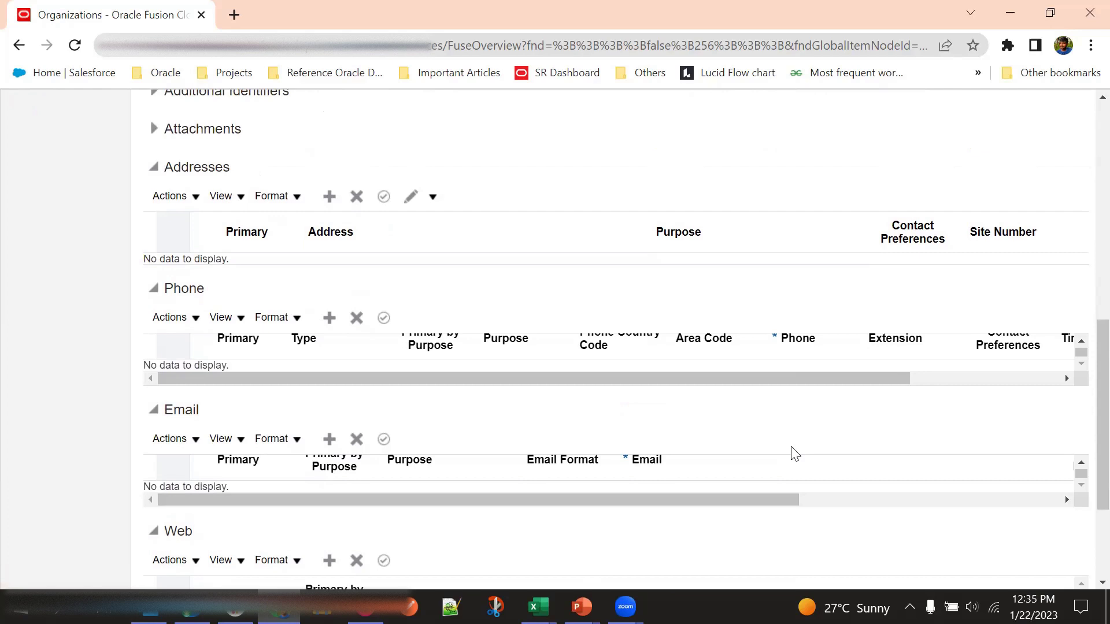